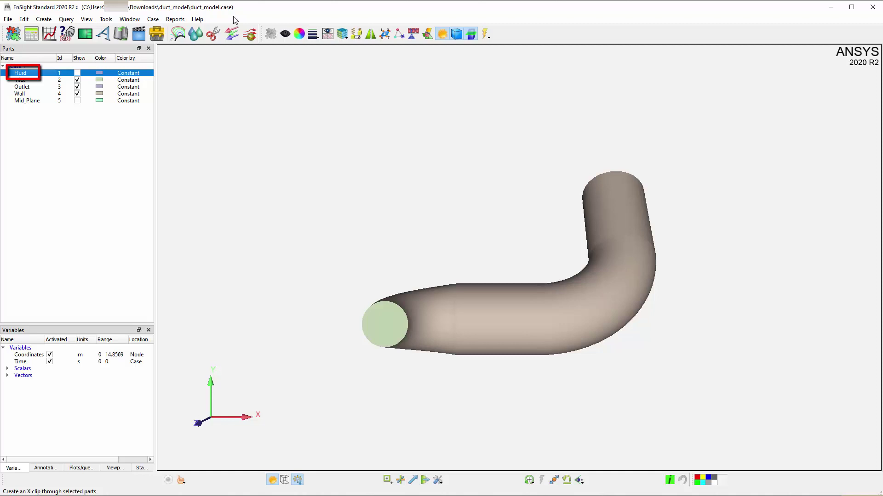
Create an X clip plane through the Fluid part from its Clips menu
{"action": "right_click", "coordinate": [22, 73]}
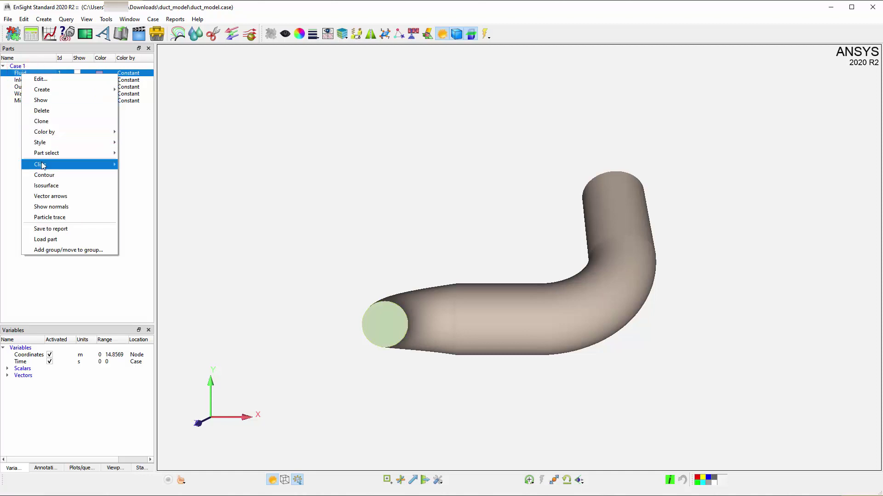
{"action": "mouse_move", "coordinate": [41, 166]}
{"action": "left_click", "coordinate": [142, 165]}
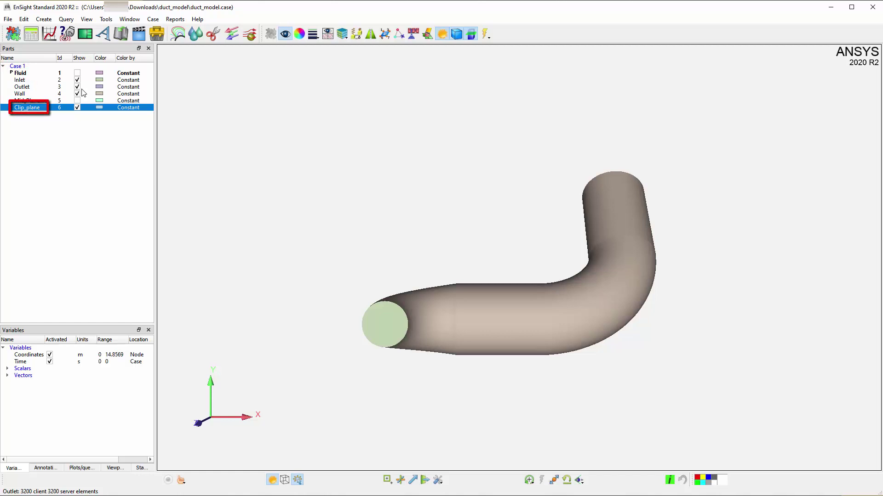
Hide the duct Wall and drag the clip plane along the duct to about X ≈ 6.5
{"action": "left_click", "coordinate": [77, 93]}
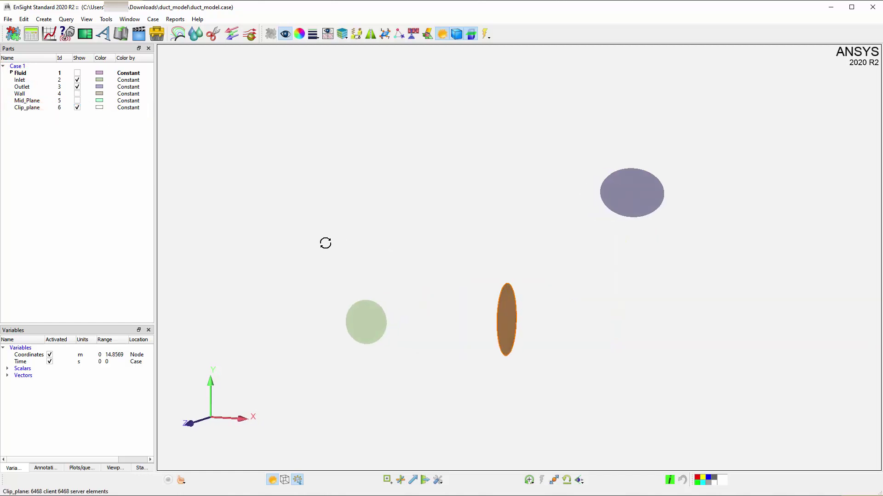
{"action": "left_click_drag", "start_coordinate": [325, 243], "coordinate": [276, 238]}
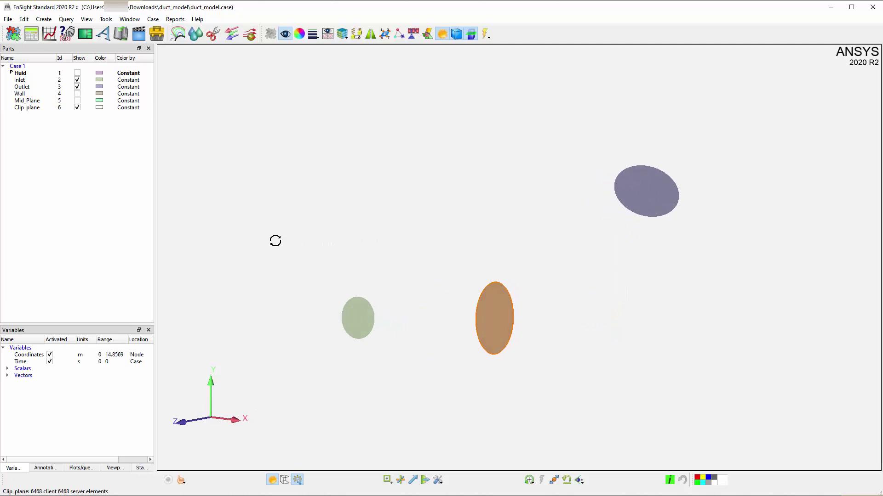
{"action": "left_click", "coordinate": [494, 318]}
{"action": "left_click_drag", "start_coordinate": [494, 318], "coordinate": [593, 373]}
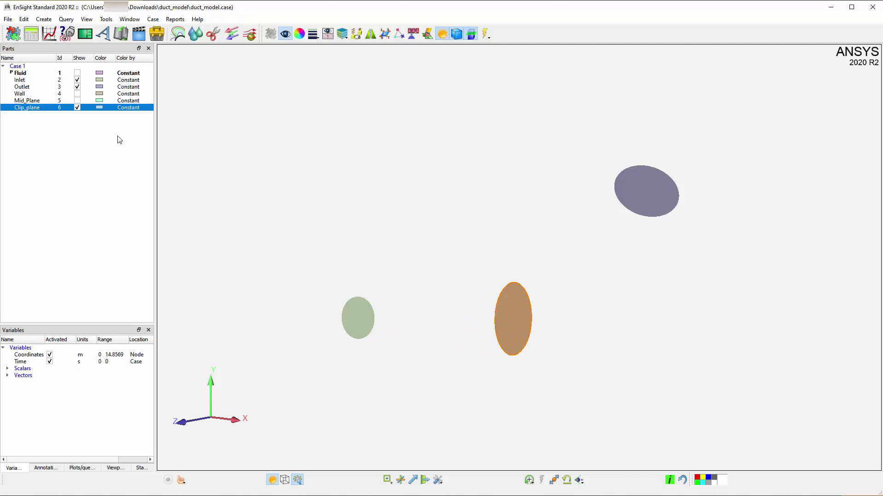
Set the Clip_plane's X position value to exactly 6 and close its settings
{"action": "double_click", "coordinate": [47, 110]}
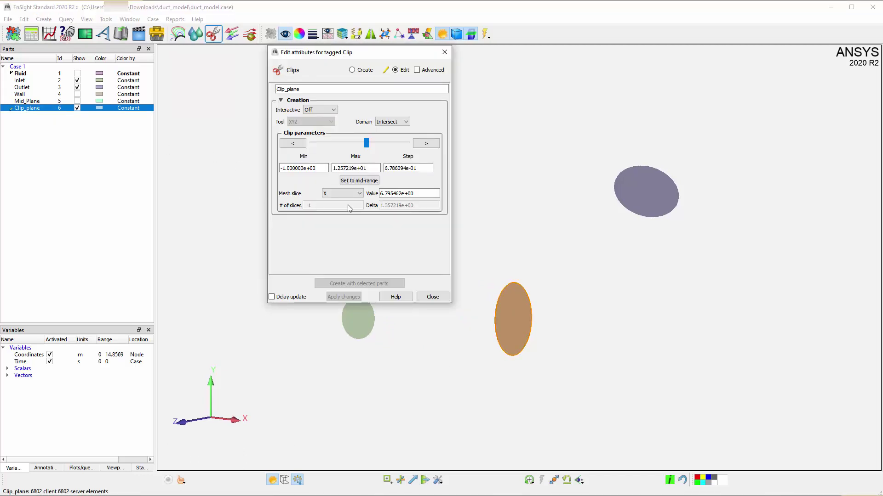
{"action": "left_click", "coordinate": [415, 193]}
{"action": "left_click_drag", "start_coordinate": [413, 193], "coordinate": [380, 194]}
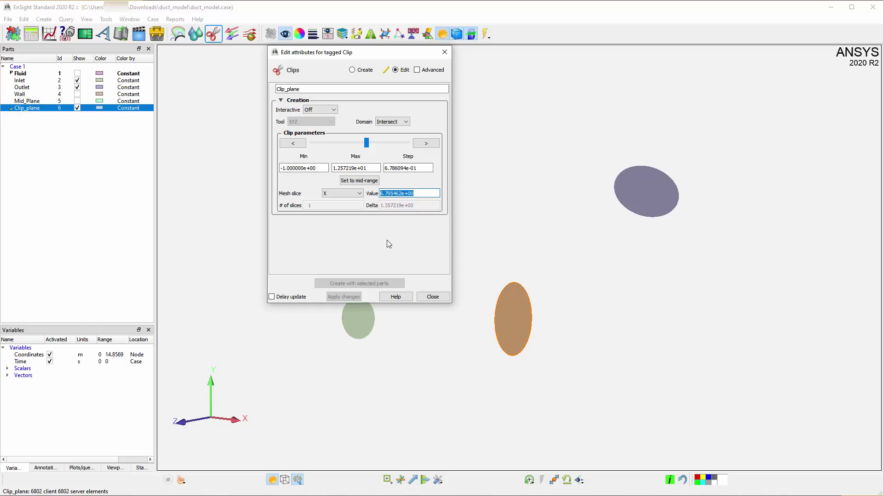
{"action": "type", "text": "6"}
{"action": "left_click", "coordinate": [433, 296]}
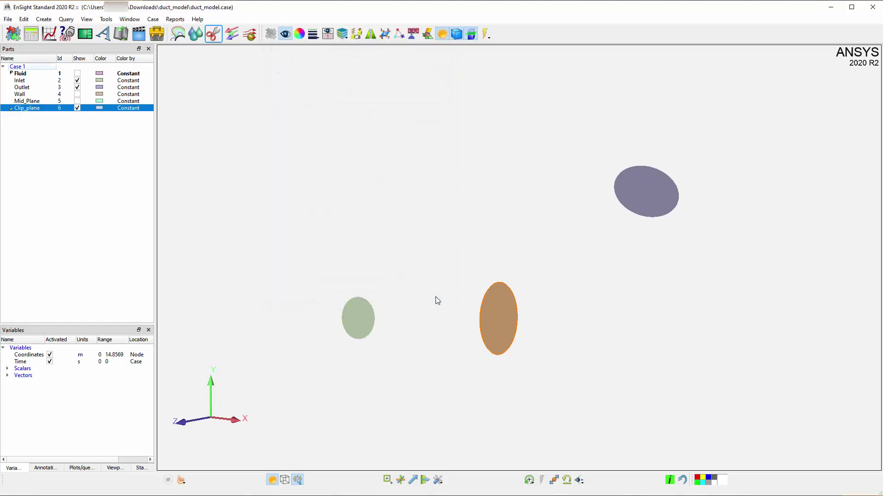
{"action": "left_click", "coordinate": [31, 73]}
Create an isosurface of the Pressure scalar from the Fluid part
{"action": "right_click", "coordinate": [32, 76]}
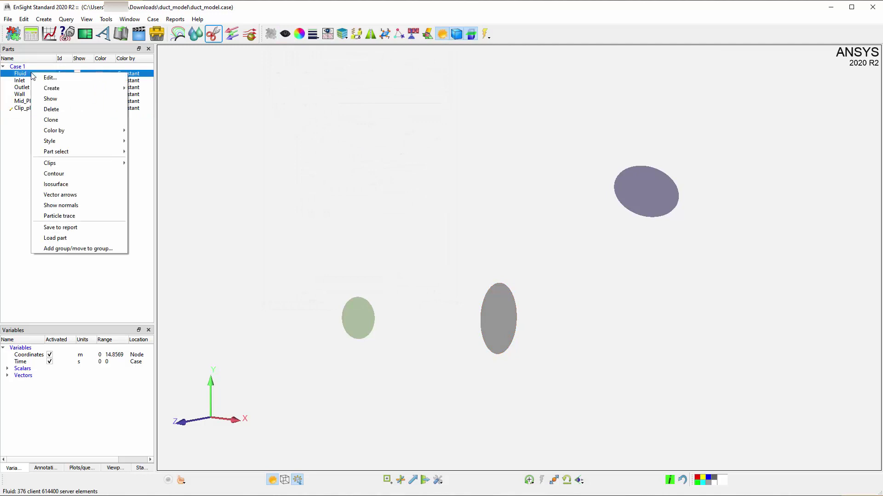
{"action": "left_click", "coordinate": [94, 183]}
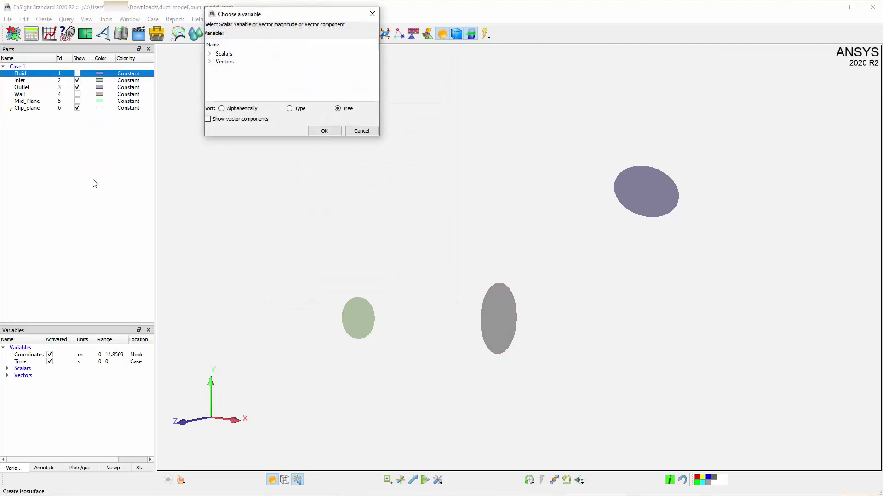
{"action": "left_click", "coordinate": [210, 55]}
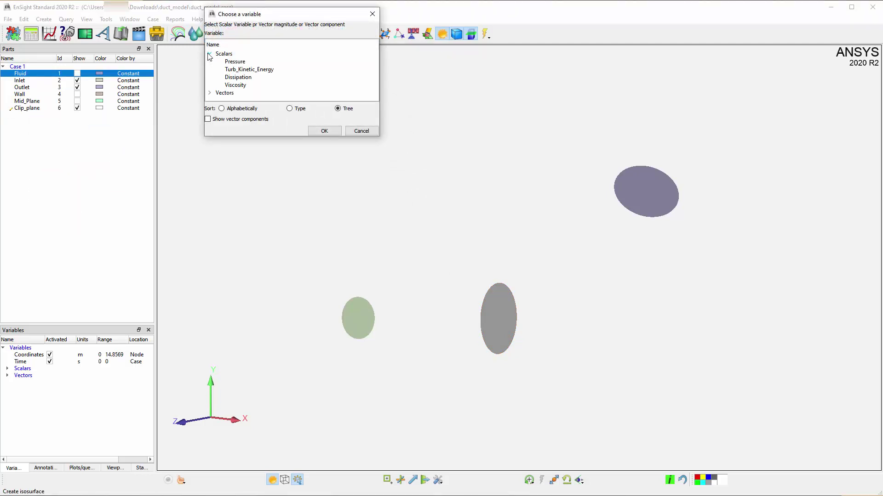
{"action": "left_click", "coordinate": [262, 64]}
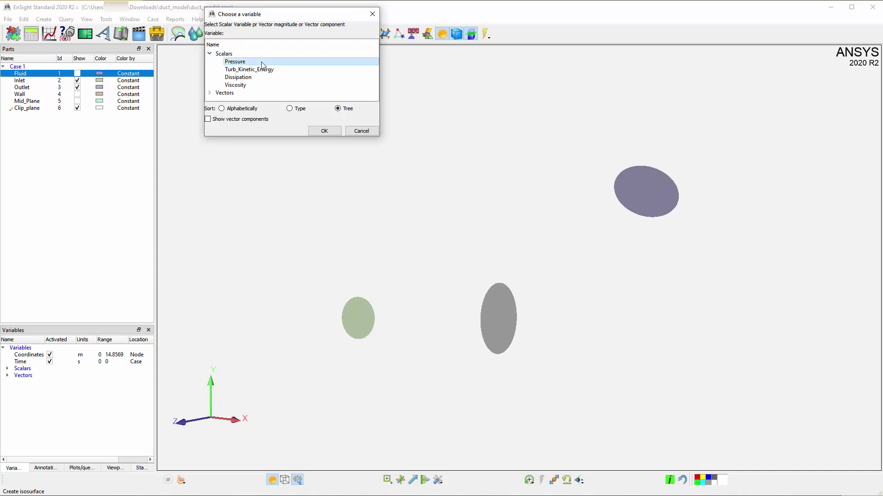
{"action": "left_click", "coordinate": [325, 132]}
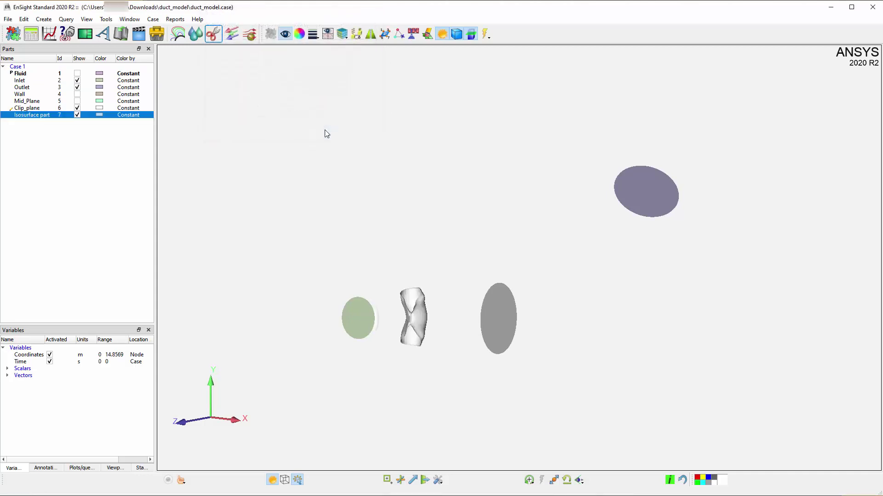
{"action": "right_click", "coordinate": [416, 316]}
Change the Pressure isosurface value to -20 and close its settings
{"action": "left_click", "coordinate": [439, 89]}
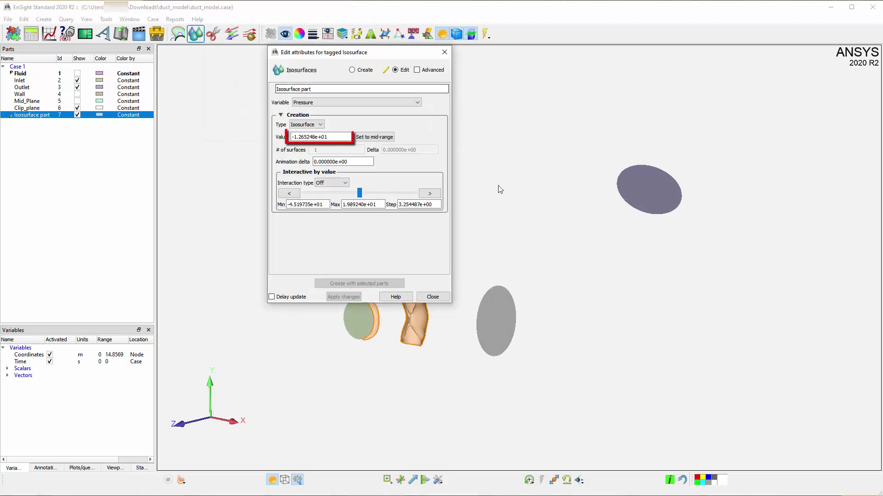
{"action": "left_click_drag", "start_coordinate": [327, 136], "coordinate": [291, 136]}
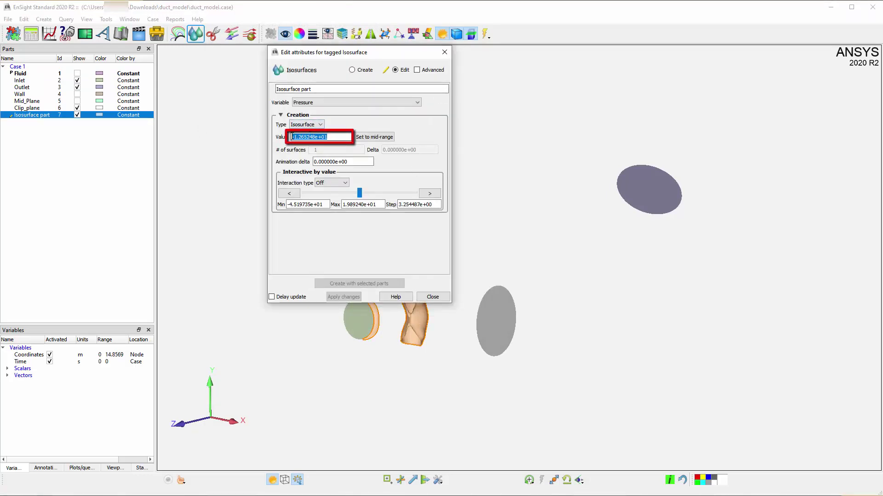
{"action": "key", "text": "BackSpace"}
{"action": "type", "text": "-20"}
{"action": "key", "text": "Return"}
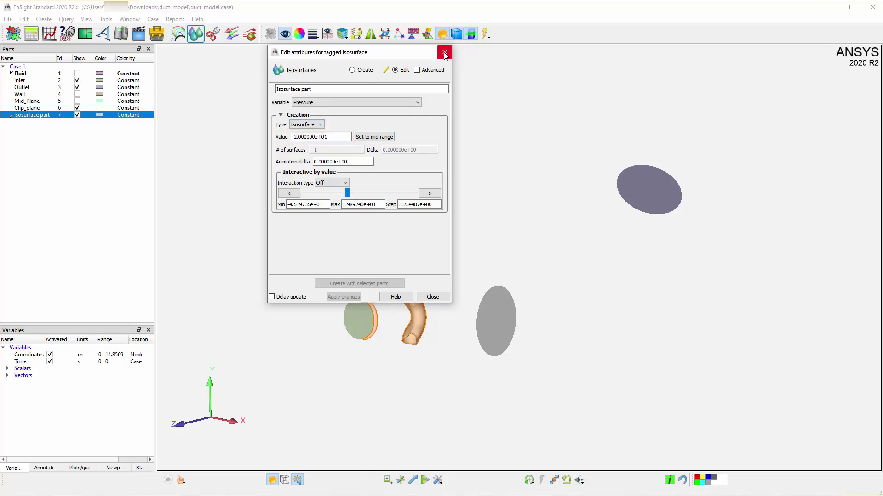
{"action": "left_click", "coordinate": [442, 300]}
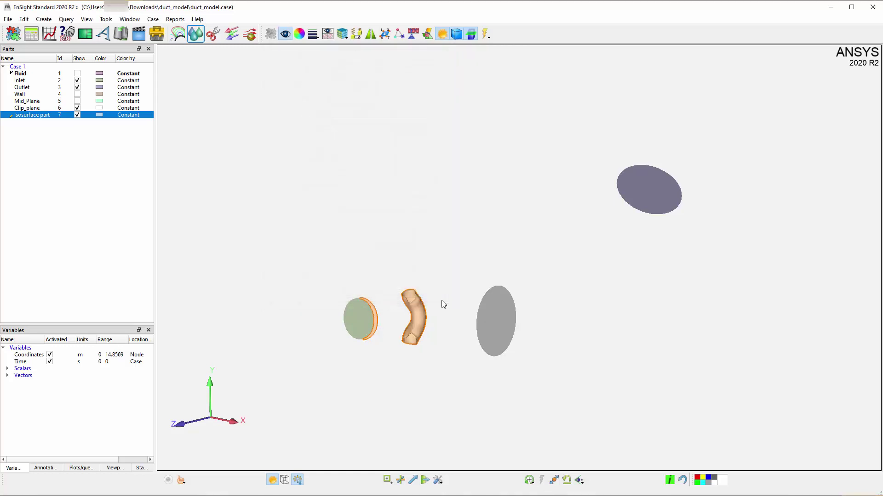
Hide the isosurface, then create four Fluid isosurfaces starting at -10 with delta 5
{"action": "left_click", "coordinate": [77, 114]}
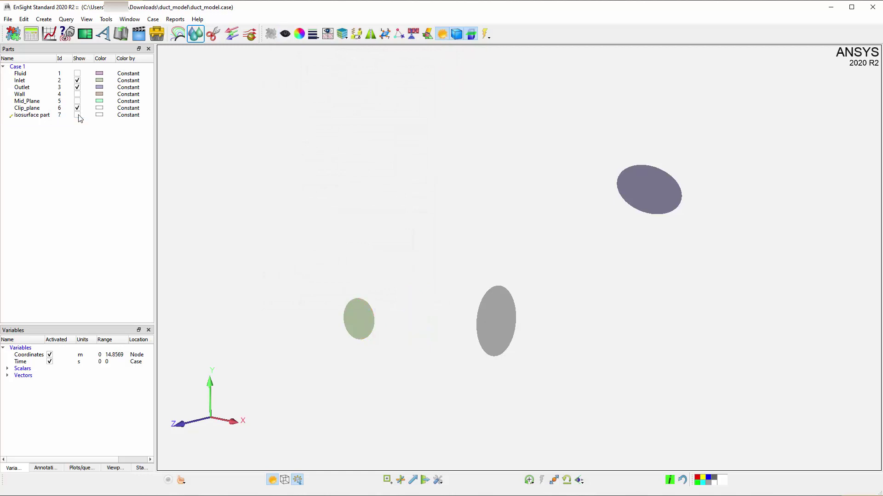
{"action": "left_click", "coordinate": [37, 77]}
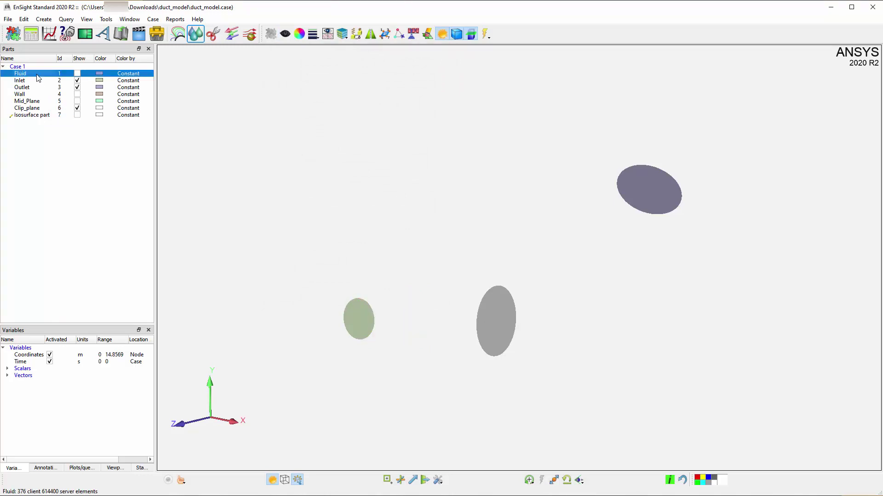
{"action": "left_click", "coordinate": [196, 34]}
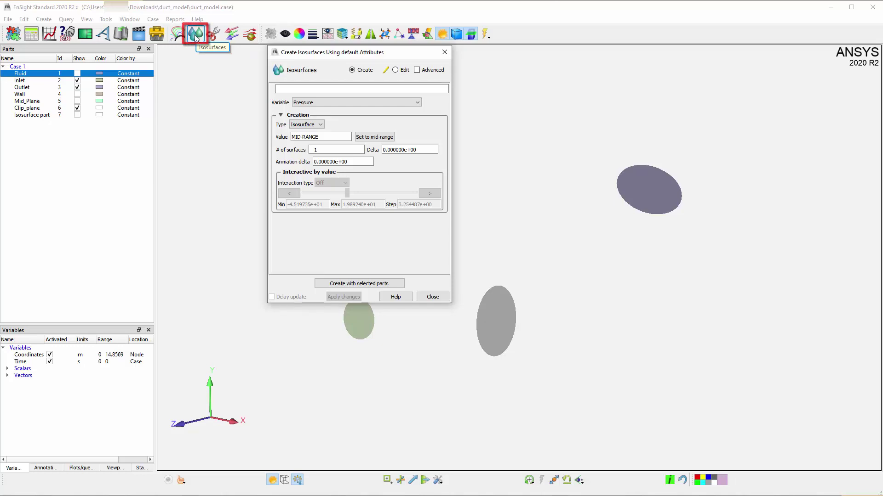
{"action": "left_click_drag", "start_coordinate": [319, 137], "coordinate": [293, 137]}
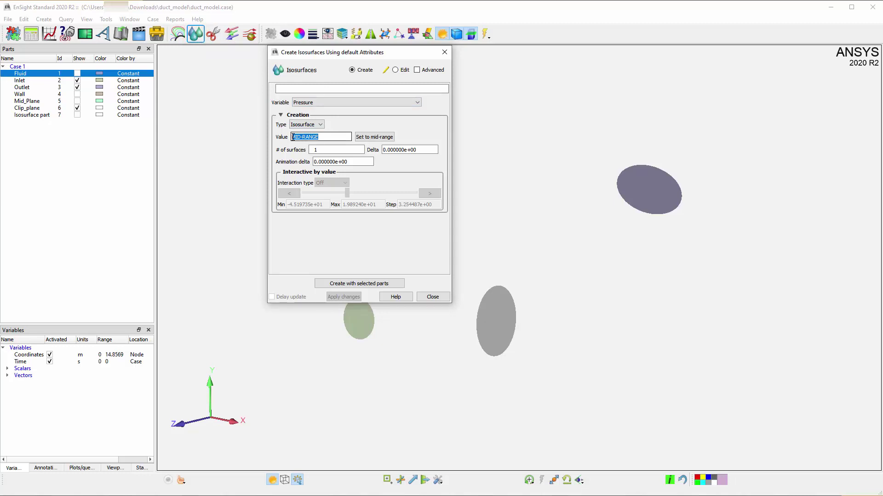
{"action": "type", "text": "10"}
{"action": "left_click", "coordinate": [318, 150]}
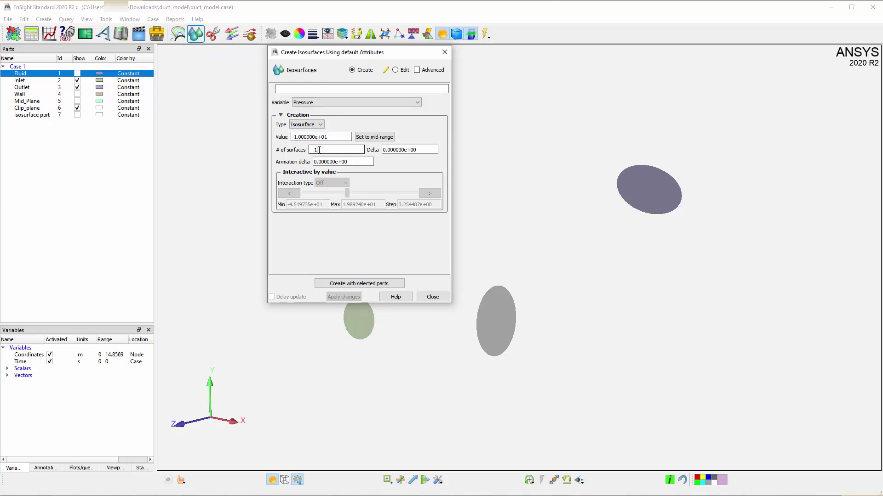
{"action": "type", "text": "4"}
{"action": "double_click", "coordinate": [423, 150]}
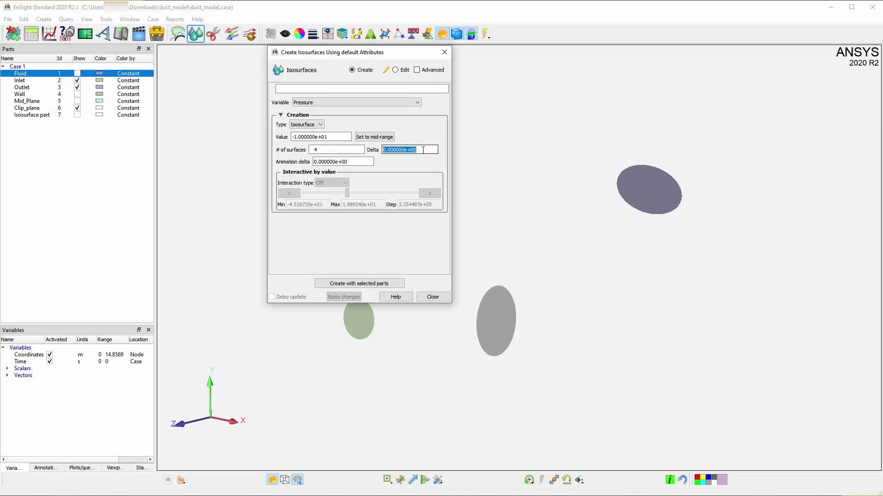
{"action": "type", "text": "5"}
{"action": "left_click", "coordinate": [388, 284]}
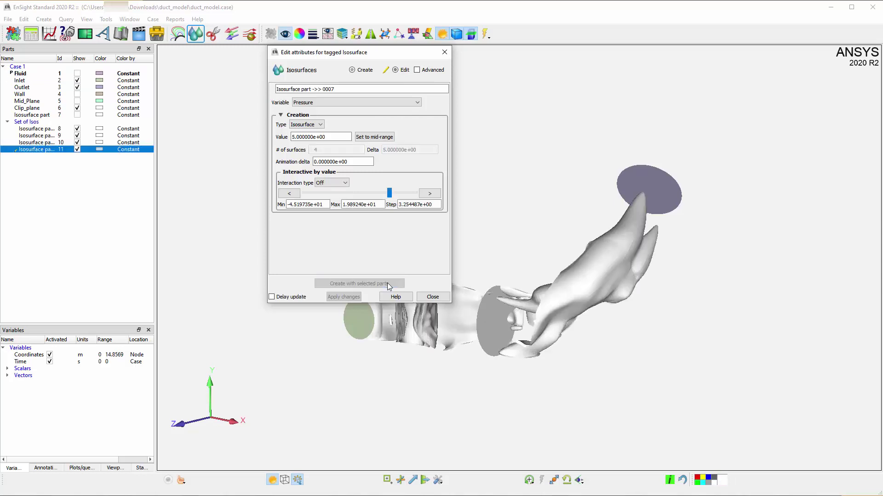
Close the isosurface settings and reselect the Fluid part
{"action": "left_click", "coordinate": [431, 295]}
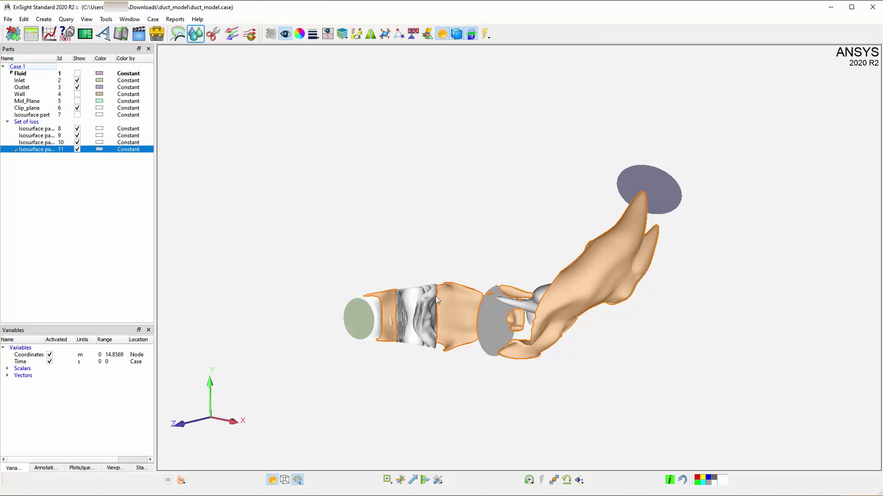
{"action": "left_click", "coordinate": [435, 296]}
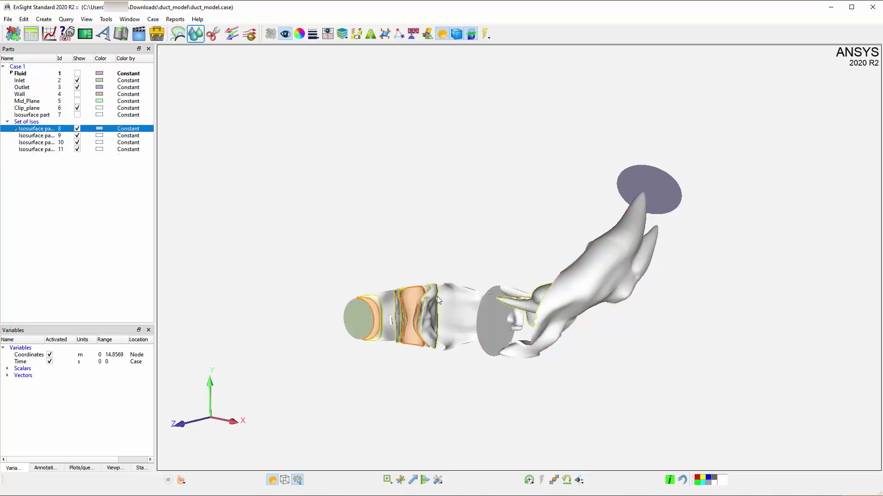
{"action": "left_click", "coordinate": [48, 74]}
Browse the Tool types in the Fluid clip-creation settings, then close without creating a clip
{"action": "left_click", "coordinate": [213, 34]}
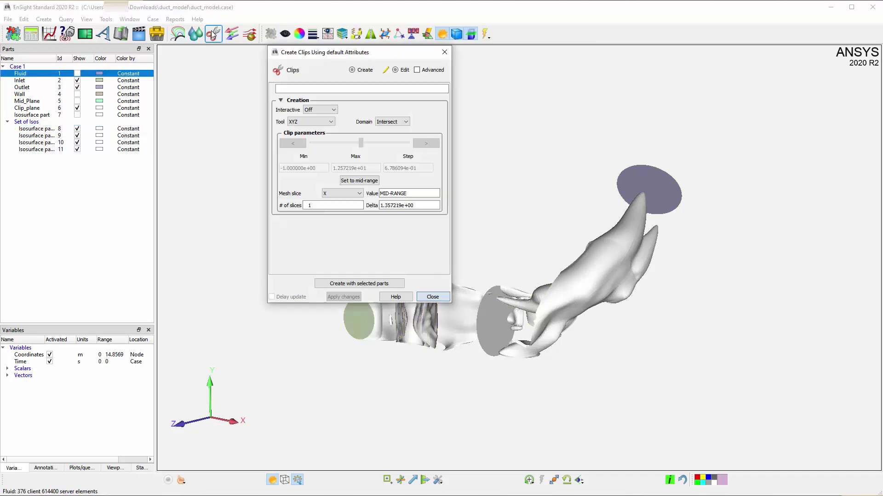
{"action": "left_click", "coordinate": [331, 122]}
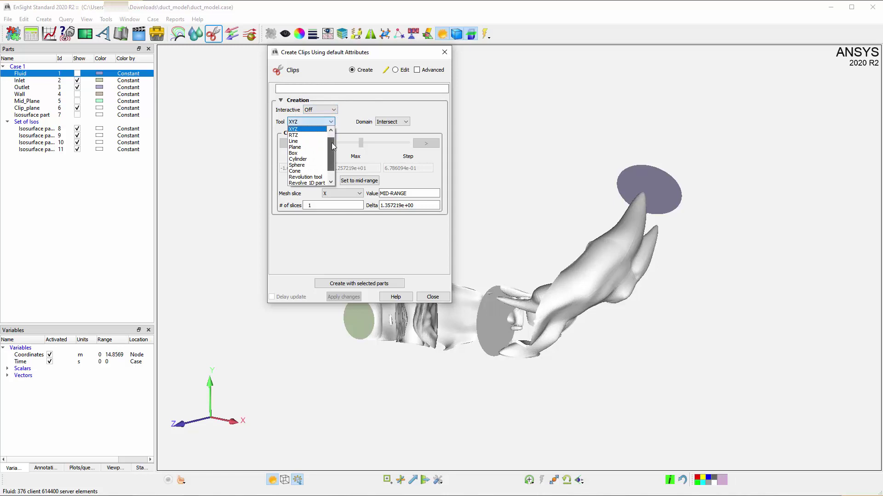
{"action": "left_click_drag", "start_coordinate": [332, 143], "coordinate": [332, 151]}
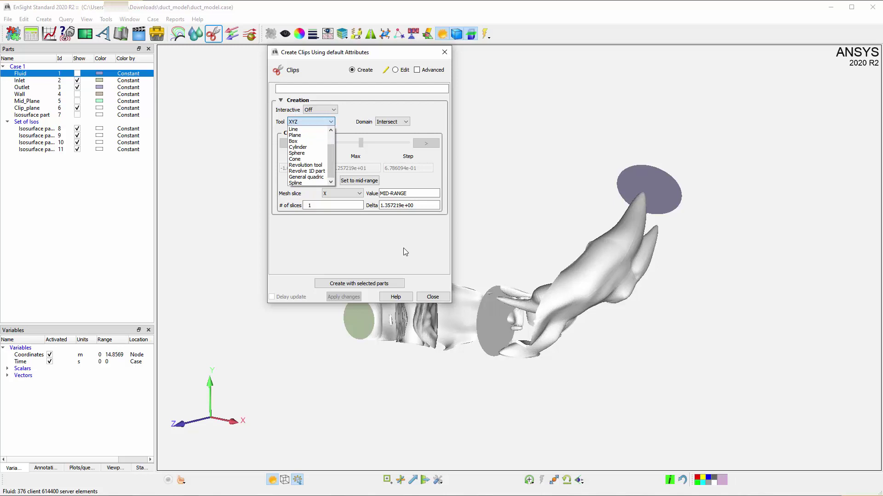
{"action": "left_click", "coordinate": [430, 296]}
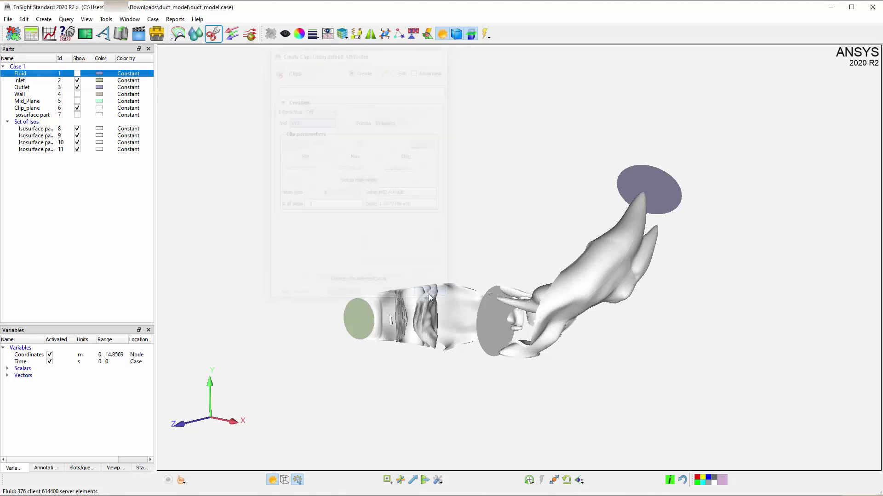
Hide the isosurface set and colour the Clip_plane disc by Pressure
{"action": "left_click", "coordinate": [288, 36]}
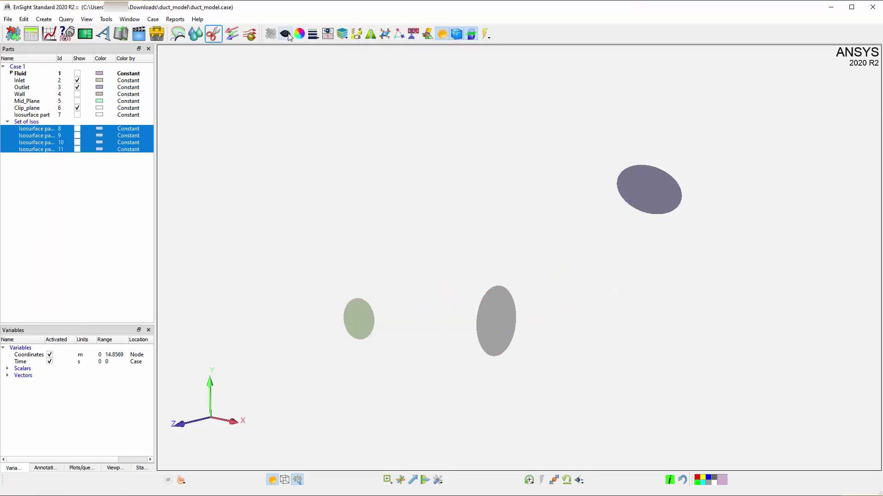
{"action": "left_click", "coordinate": [493, 317]}
{"action": "left_click", "coordinate": [8, 369]}
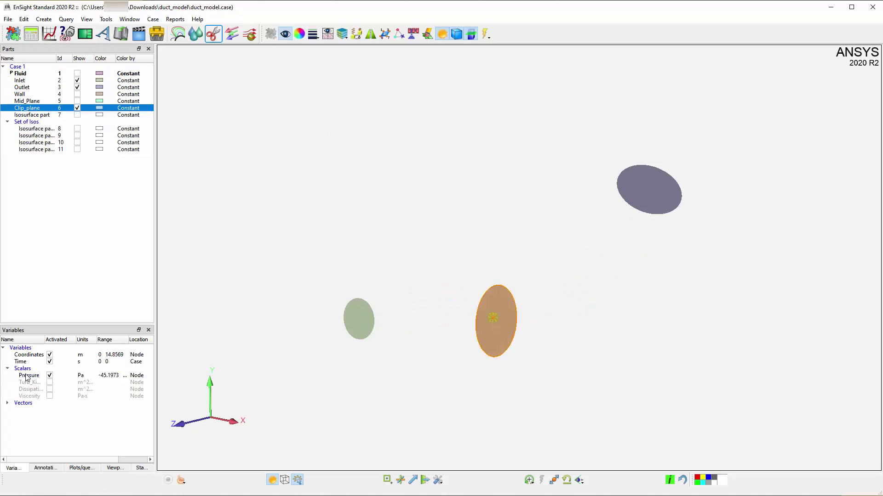
{"action": "left_click_drag", "start_coordinate": [28, 376], "coordinate": [479, 327]}
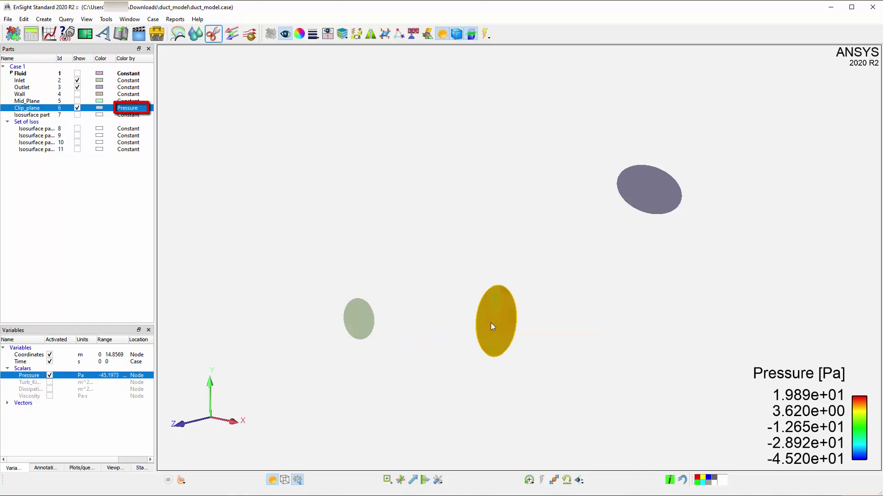
Make the duct Wall part visible again
{"action": "left_click", "coordinate": [78, 95]}
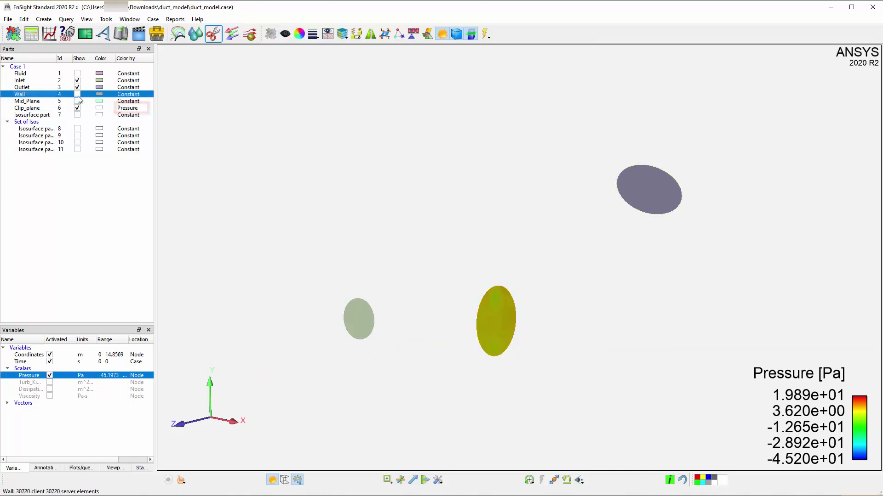
{"action": "left_click", "coordinate": [77, 94]}
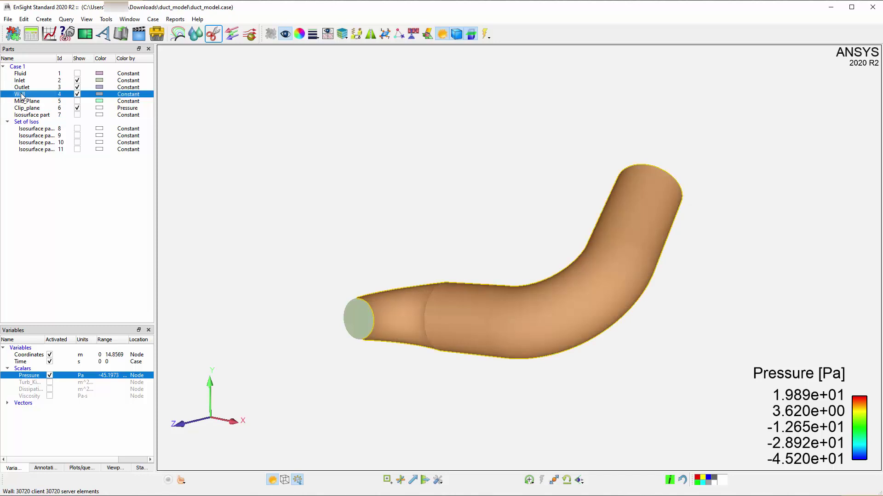
{"action": "right_click", "coordinate": [21, 96]}
Cut an X clip through the Wall part and hide the Wall
{"action": "mouse_move", "coordinate": [83, 183]}
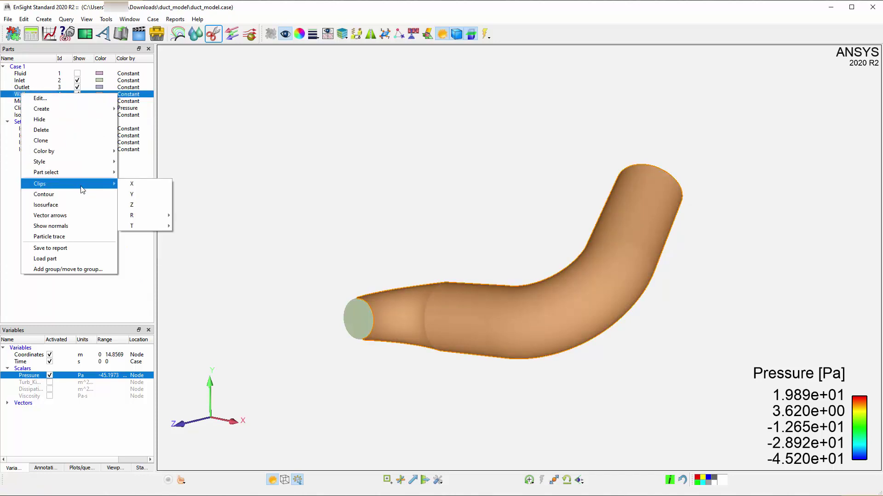
{"action": "left_click", "coordinate": [160, 187]}
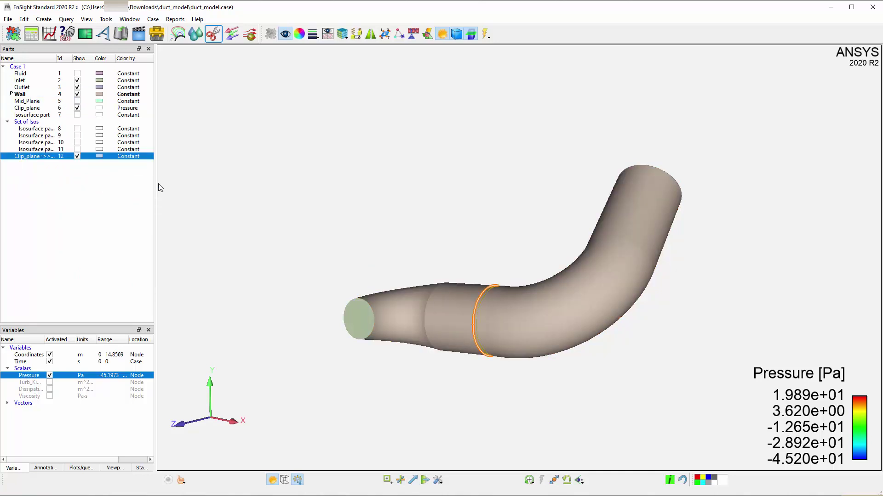
{"action": "left_click", "coordinate": [77, 94]}
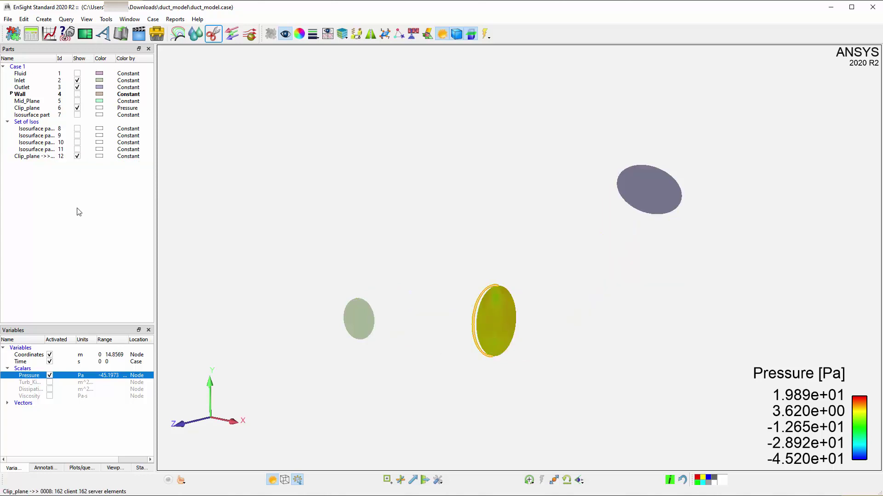
Colour the new clip ring dark grey and hide the original Clip_plane
{"action": "left_click", "coordinate": [477, 305]}
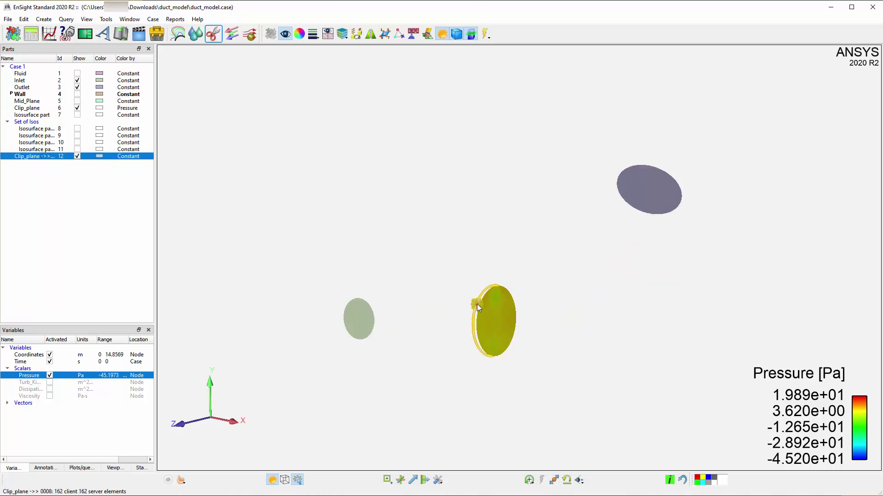
{"action": "left_click", "coordinate": [299, 35]}
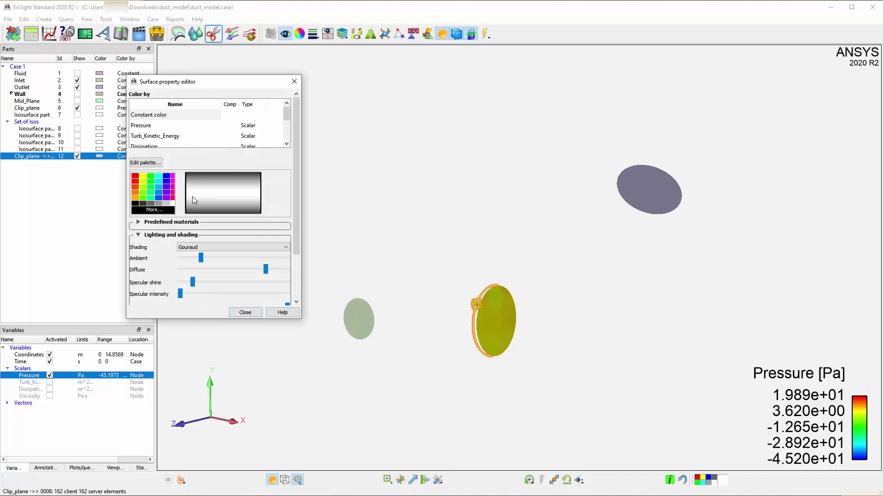
{"action": "left_click", "coordinate": [144, 203]}
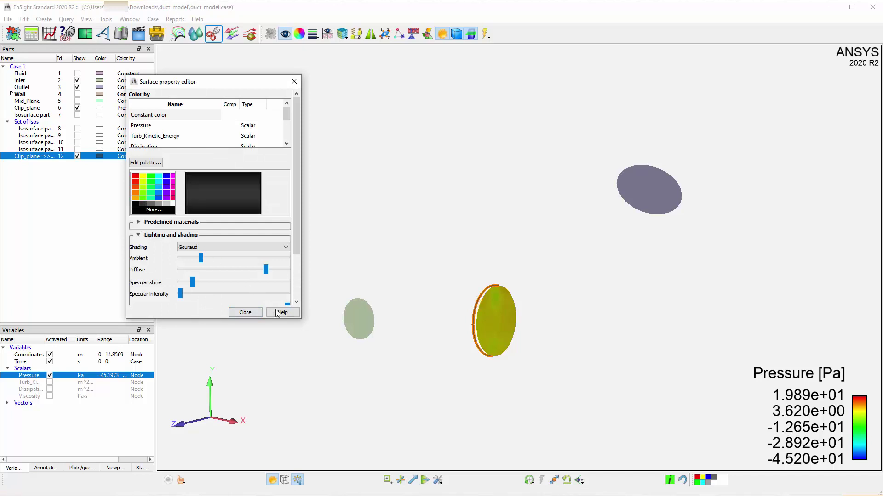
{"action": "left_click", "coordinate": [245, 312]}
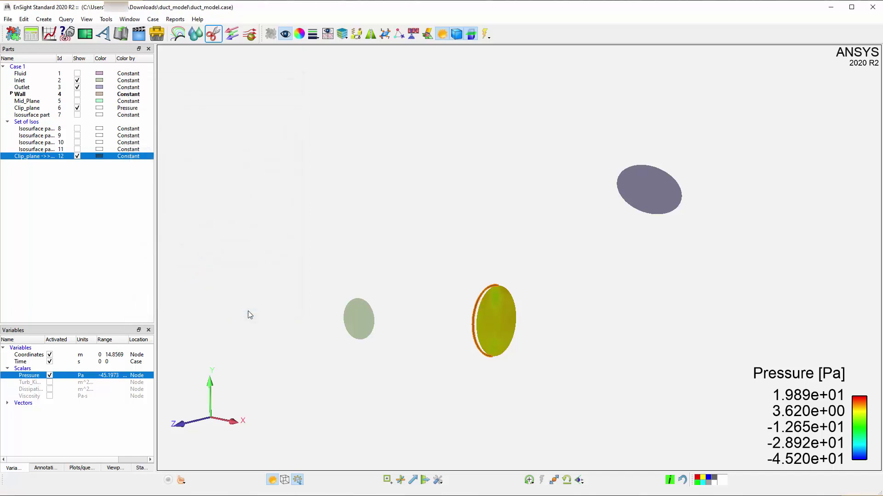
{"action": "left_click", "coordinate": [495, 315]}
{"action": "left_click", "coordinate": [77, 108]}
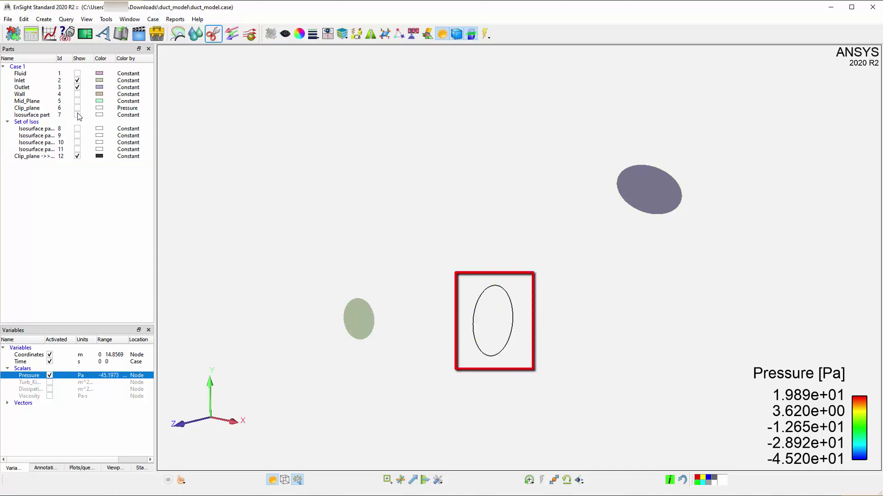
Re-show Clip_plane and drag its pressure-coloured disc along the duct toward the Inlet
{"action": "left_click_drag", "start_coordinate": [400, 360], "coordinate": [368, 354]}
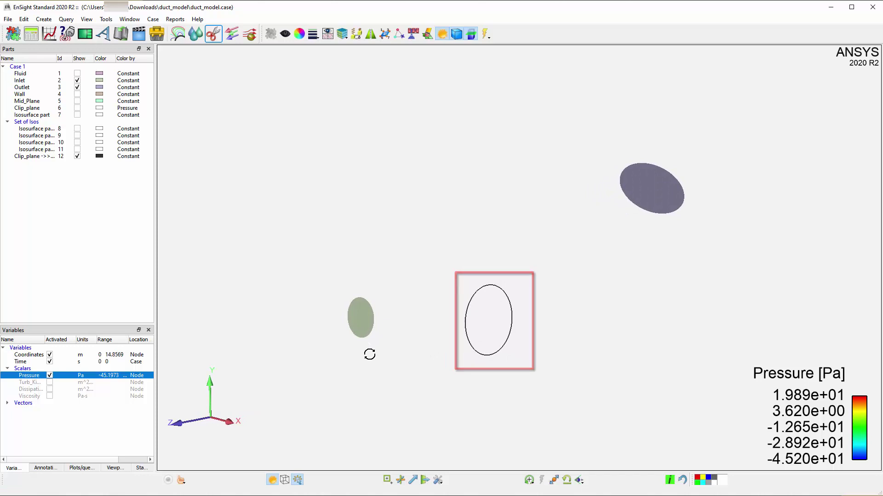
{"action": "left_click", "coordinate": [77, 108]}
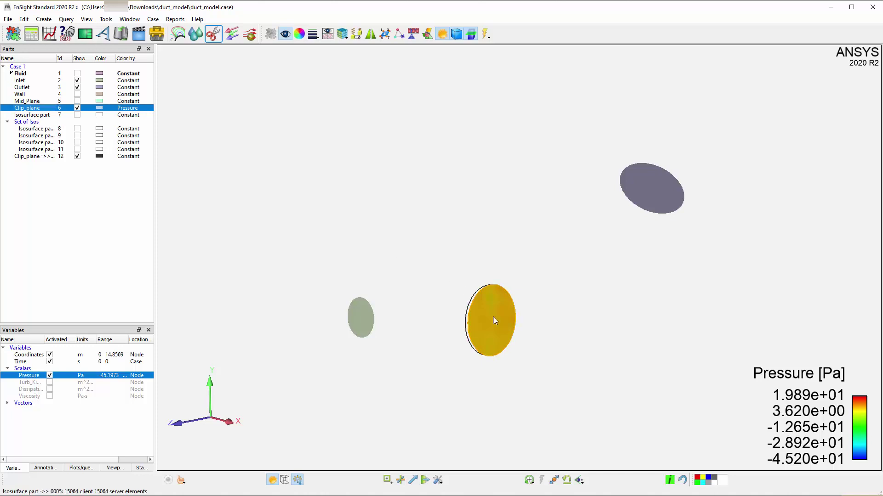
{"action": "left_click_drag", "start_coordinate": [489, 310], "coordinate": [552, 353]}
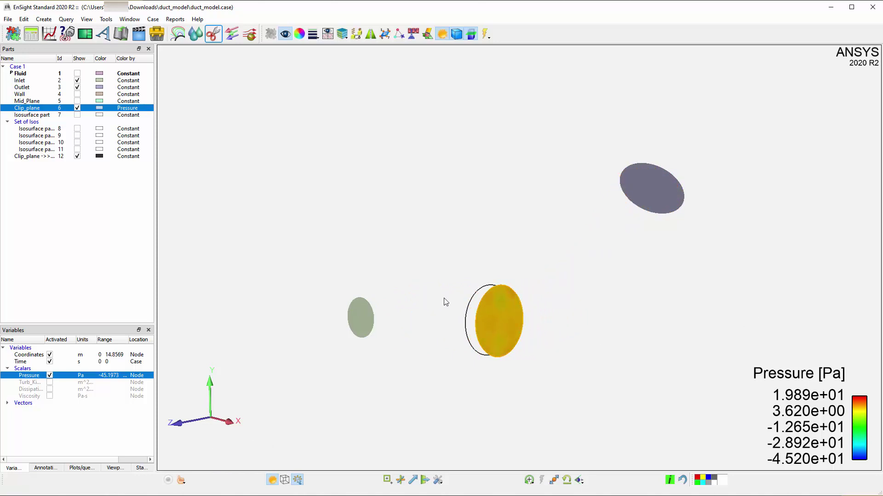
Show isosurface part 8 again and drag it to adjust its iso value
{"action": "left_click", "coordinate": [77, 129]}
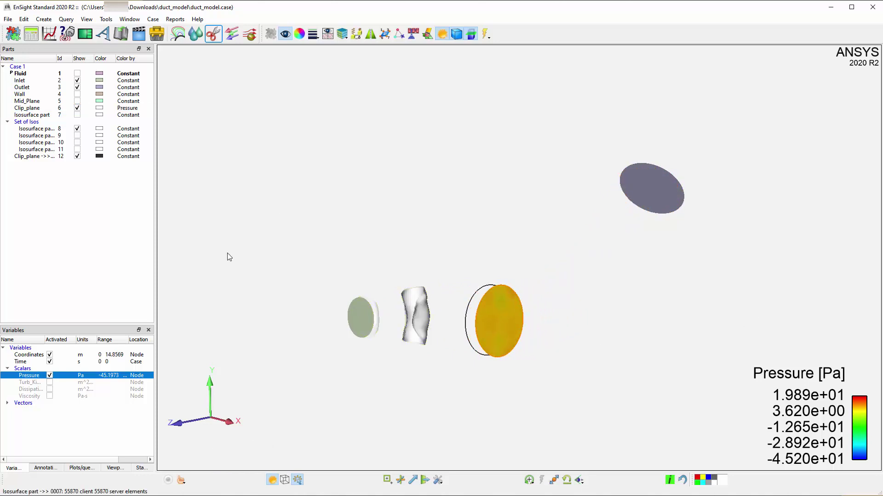
{"action": "left_click", "coordinate": [416, 296]}
{"action": "left_click_drag", "start_coordinate": [416, 296], "coordinate": [423, 317]}
{"action": "left_click_drag", "start_coordinate": [597, 289], "coordinate": [687, 315]}
Slide the pressure-coloured Clip_plane along the duct to about X = 6.53
{"action": "left_click", "coordinate": [516, 314]}
{"action": "left_click_drag", "start_coordinate": [515, 314], "coordinate": [453, 386]}
{"action": "left_click", "coordinate": [102, 156]}
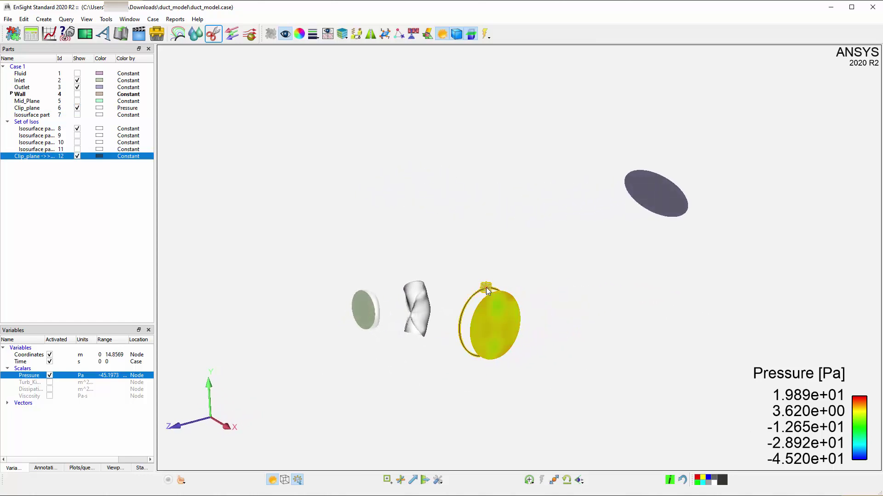
Hide part 12's outline and create a Z-clip through Clip_plane as part 13
{"action": "left_click", "coordinate": [77, 156]}
{"action": "left_click", "coordinate": [37, 109]}
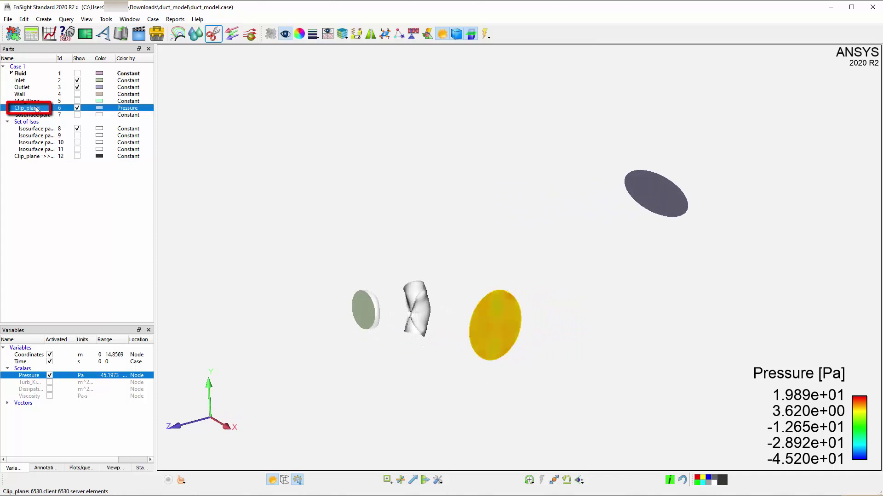
{"action": "right_click", "coordinate": [500, 324]}
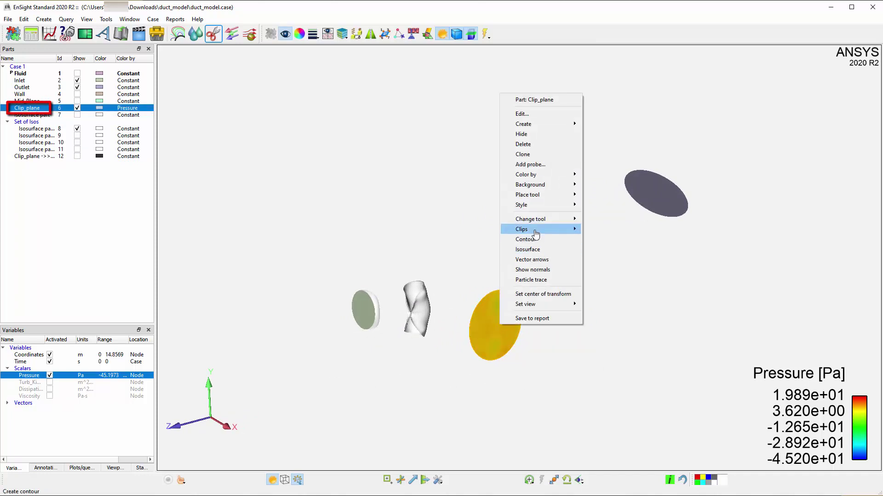
{"action": "mouse_move", "coordinate": [531, 229]}
{"action": "left_click", "coordinate": [605, 252]}
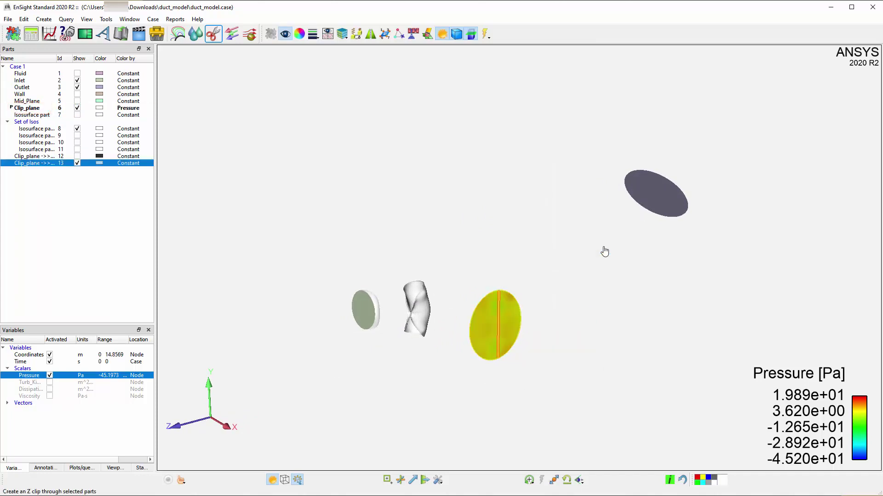
{"action": "left_click", "coordinate": [23, 110]}
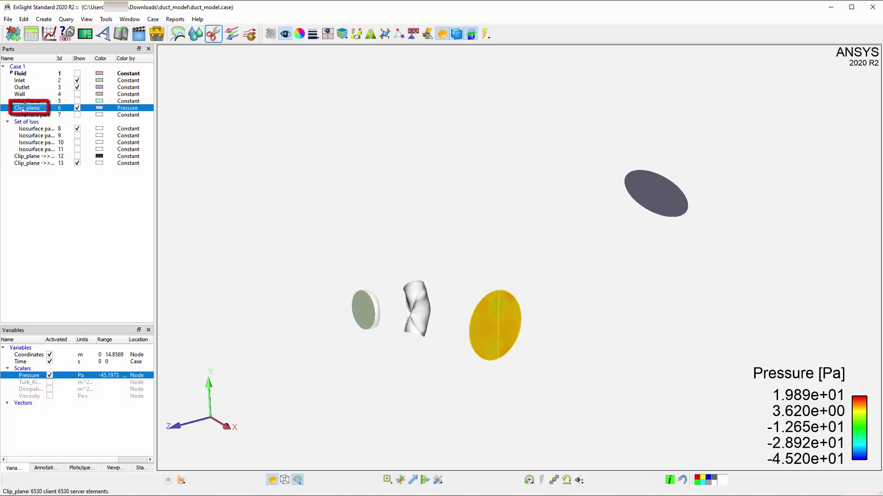
Shift line clip part 13 across the disc and settle Clip_plane at 4.76222
{"action": "left_click_drag", "start_coordinate": [508, 327], "coordinate": [622, 326]}
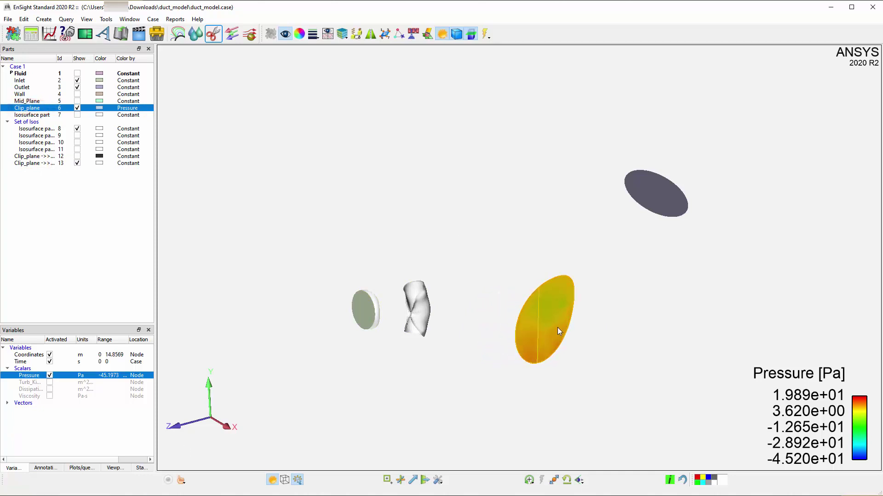
{"action": "left_click_drag", "start_coordinate": [557, 329], "coordinate": [395, 331]}
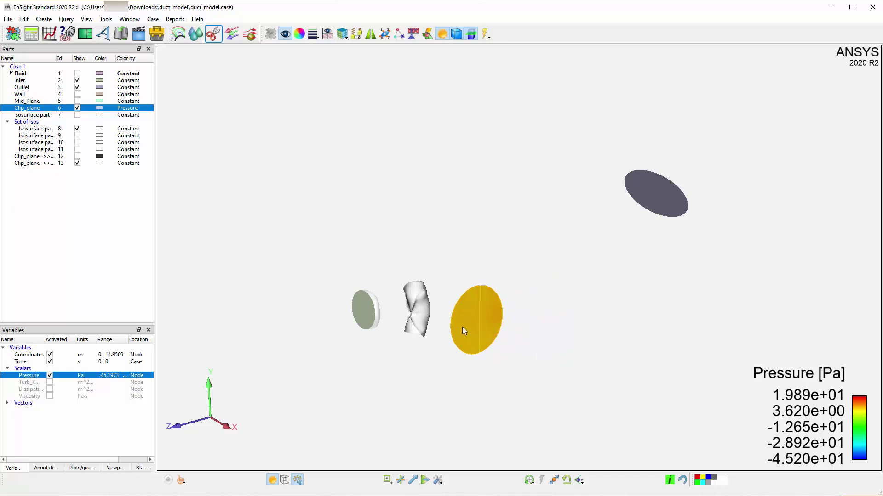
{"action": "left_click", "coordinate": [479, 307]}
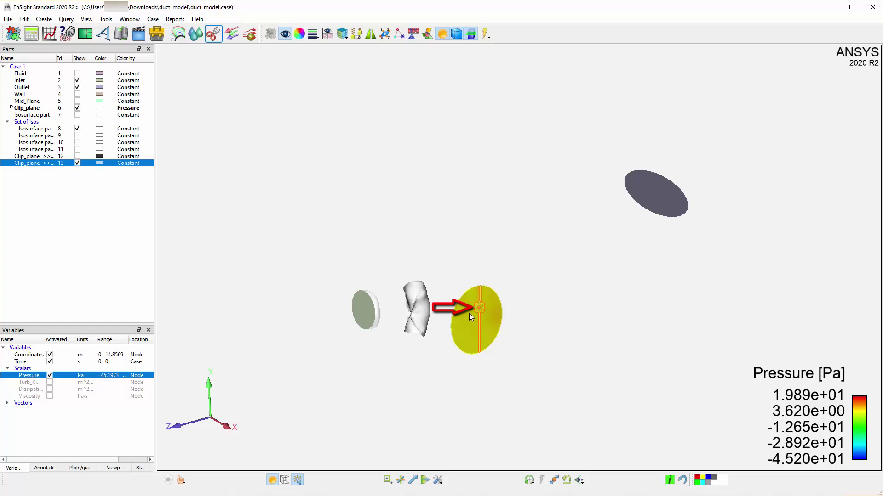
{"action": "left_click_drag", "start_coordinate": [477, 309], "coordinate": [375, 343]}
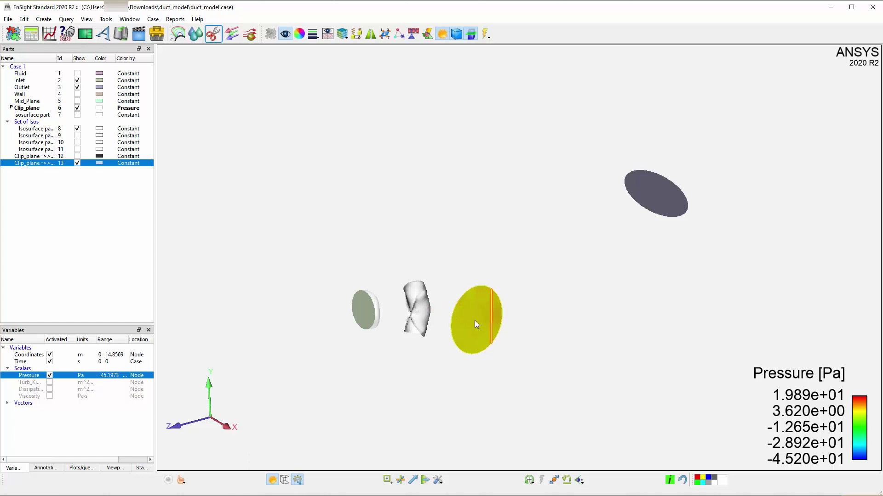
{"action": "left_click_drag", "start_coordinate": [490, 307], "coordinate": [697, 299]}
{"action": "left_click", "coordinate": [463, 324]}
{"action": "left_click_drag", "start_coordinate": [464, 325], "coordinate": [421, 330]}
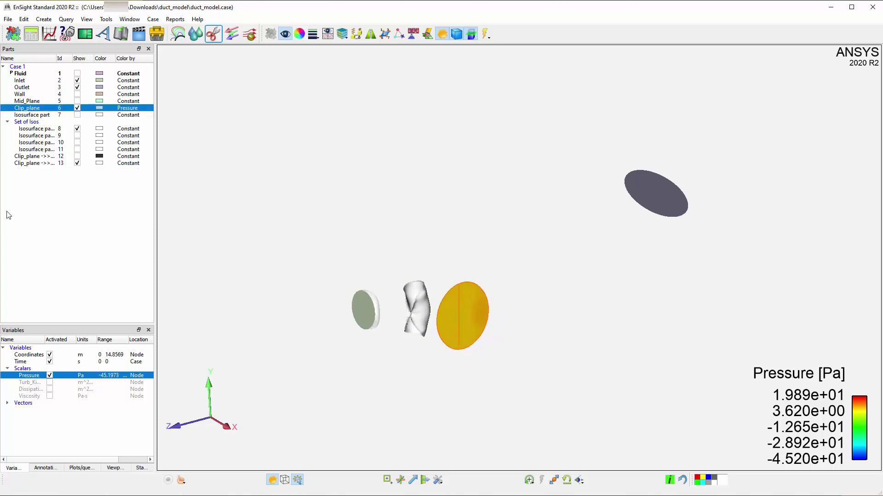
Create Velocity streamlines emitted from Part ID 13, producing Particle trace part 14
{"action": "left_click", "coordinate": [27, 164]}
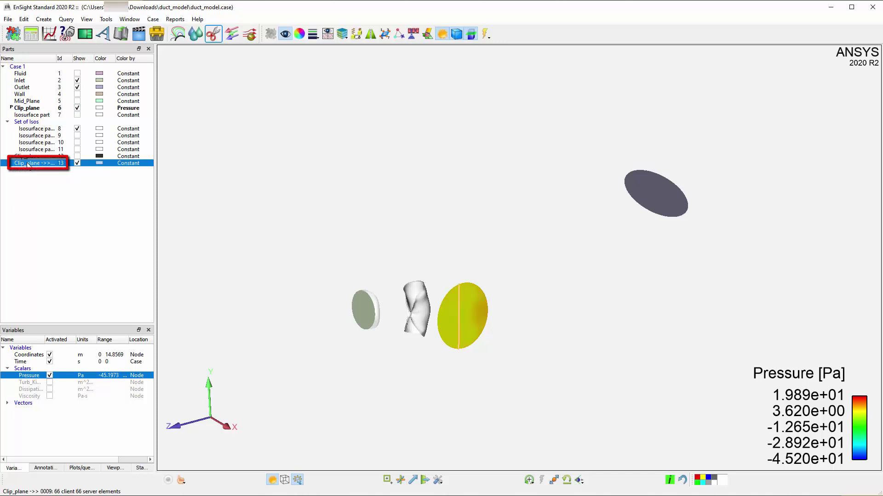
{"action": "left_click", "coordinate": [32, 74]}
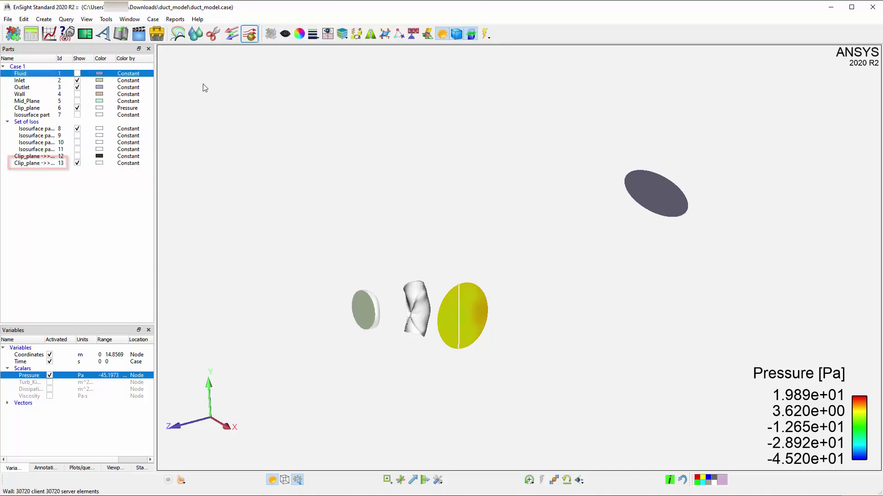
{"action": "left_click", "coordinate": [247, 39]}
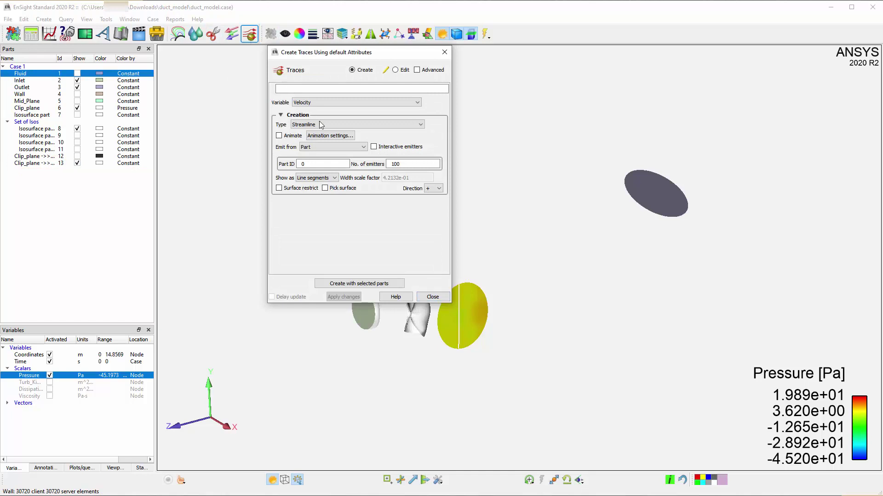
{"action": "left_click", "coordinate": [332, 146]}
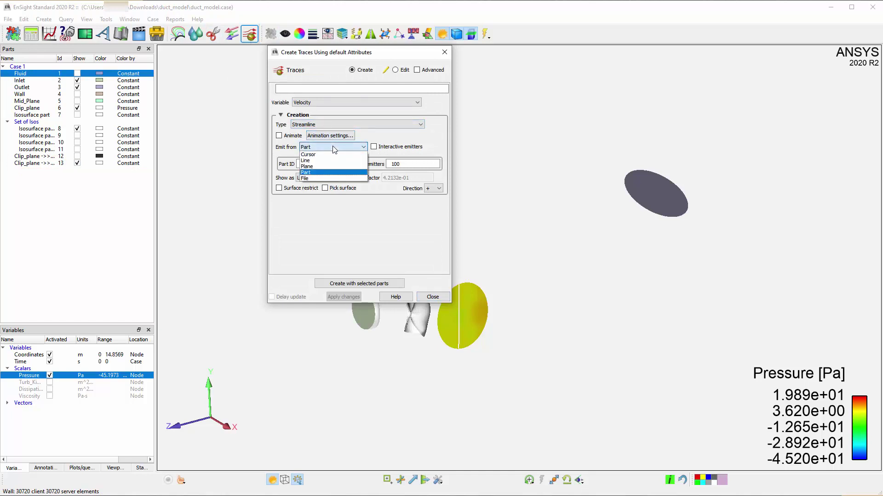
{"action": "left_click", "coordinate": [330, 173]}
{"action": "double_click", "coordinate": [317, 163]}
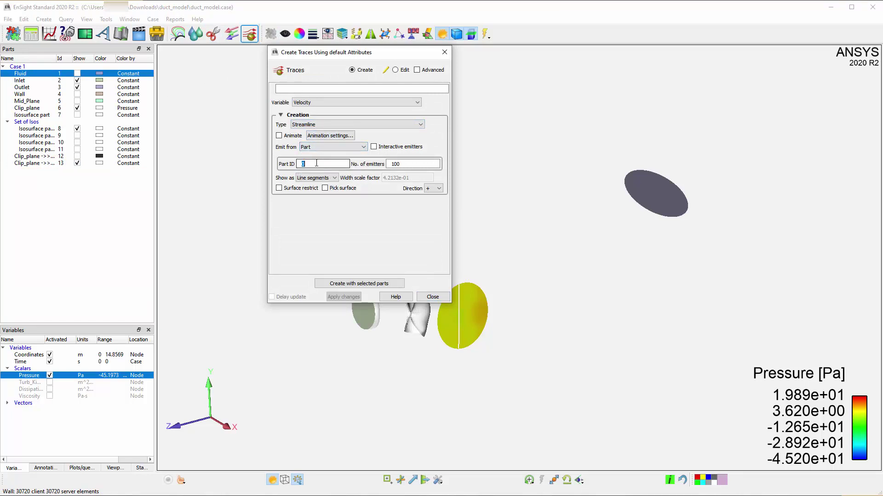
{"action": "type", "text": "13"}
{"action": "left_click", "coordinate": [374, 284]}
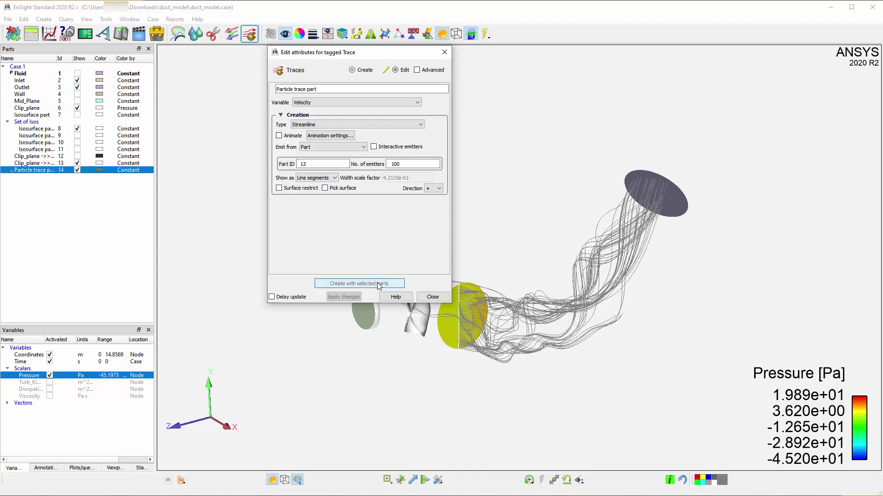
Colour the particle traces by Velocity, adding a Velocity [m/s] legend from 0 to 9.755
{"action": "left_click", "coordinate": [431, 297]}
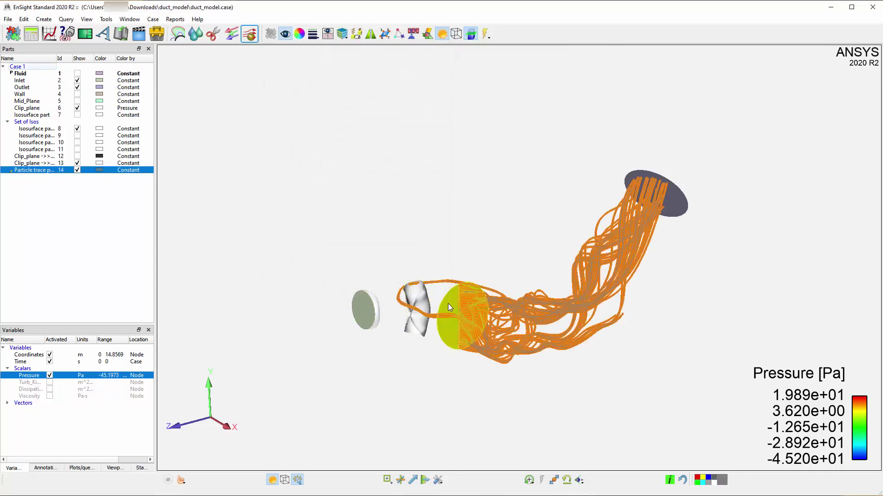
{"action": "left_click", "coordinate": [8, 404]}
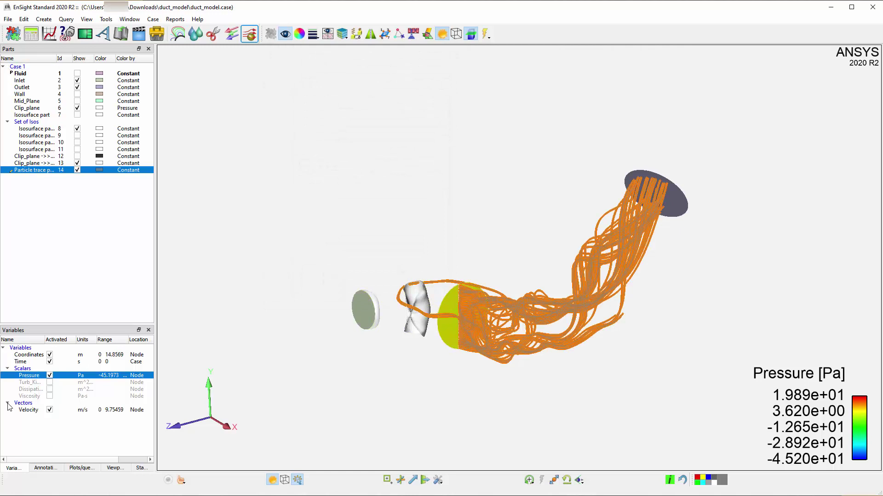
{"action": "left_click_drag", "start_coordinate": [27, 410], "coordinate": [27, 171]}
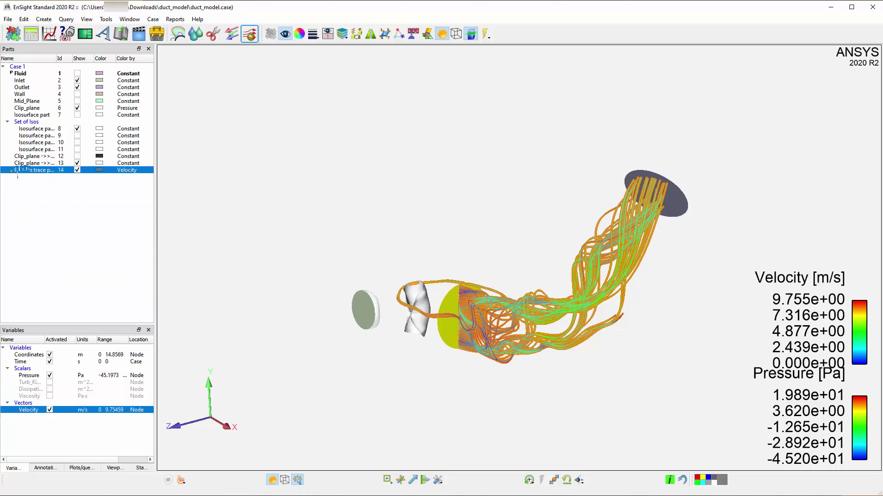
{"action": "left_click", "coordinate": [816, 306]}
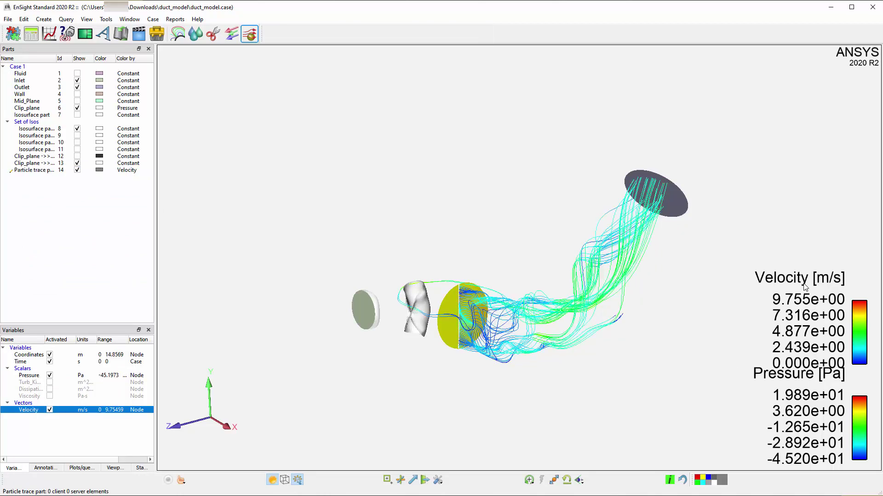
{"action": "mouse_move", "coordinate": [805, 287]}
{"action": "left_mouse_down"}
{"action": "mouse_move", "coordinate": [806, 263]}
{"action": "mouse_move", "coordinate": [808, 278]}
{"action": "left_mouse_up"}
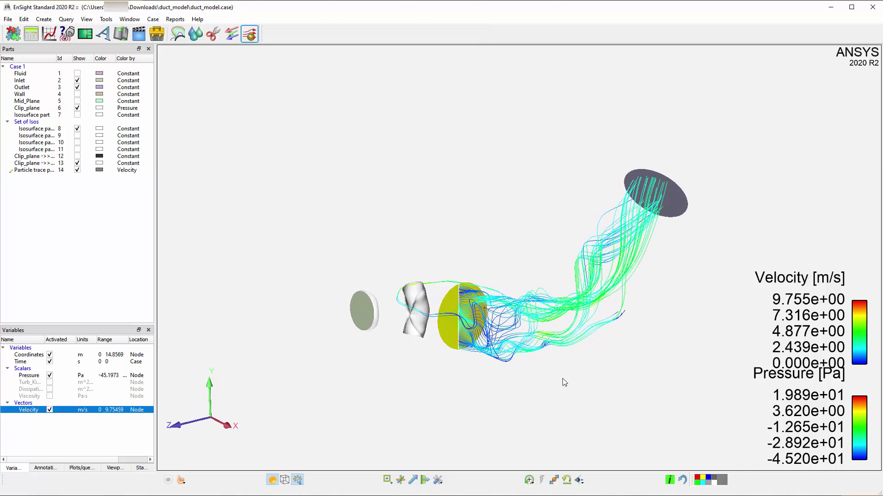
{"action": "left_click", "coordinate": [450, 306]}
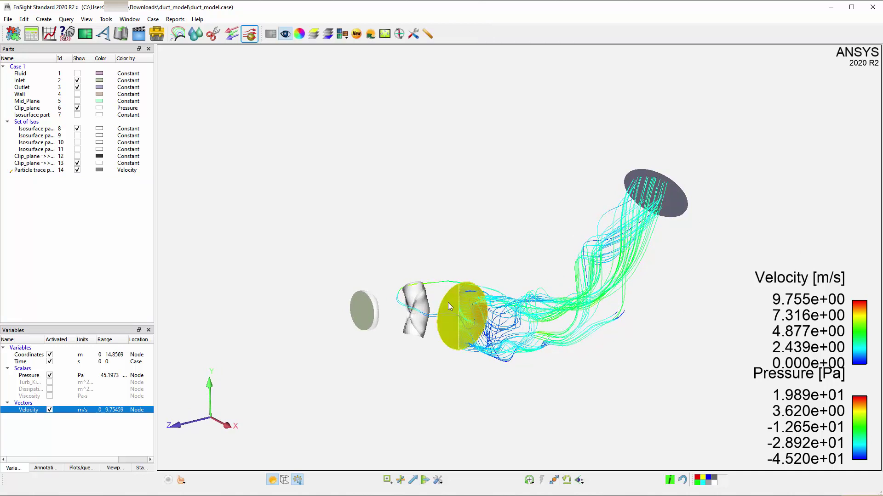
Drag Clip_plane further down the duct so the Velocity streamlines re-seed there
{"action": "left_click_drag", "start_coordinate": [449, 304], "coordinate": [589, 334]}
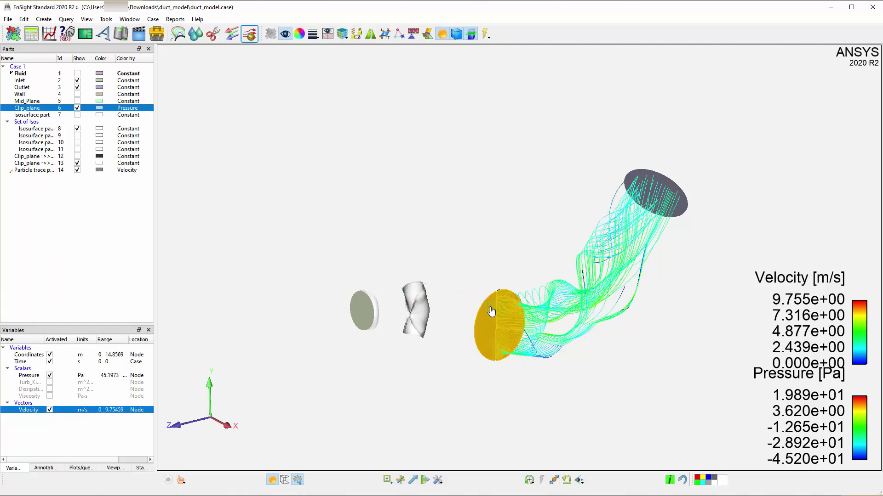
{"action": "left_click_drag", "start_coordinate": [491, 312], "coordinate": [446, 301]}
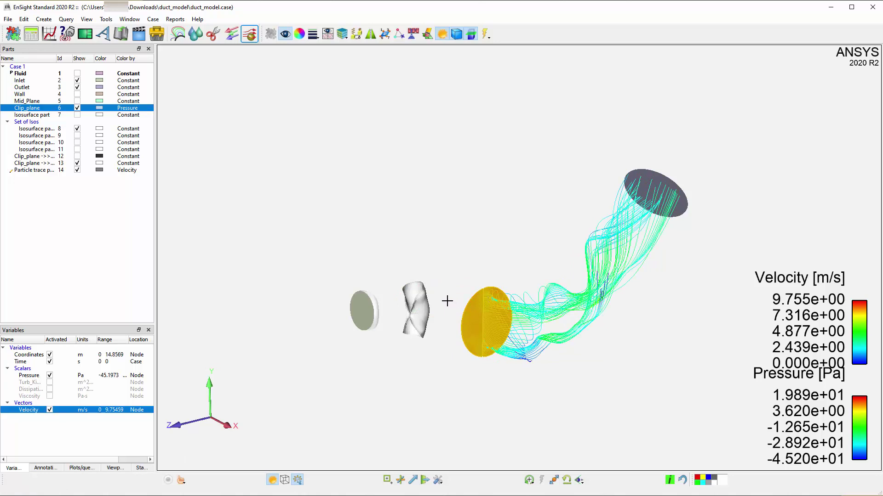
{"action": "left_click", "coordinate": [44, 171]}
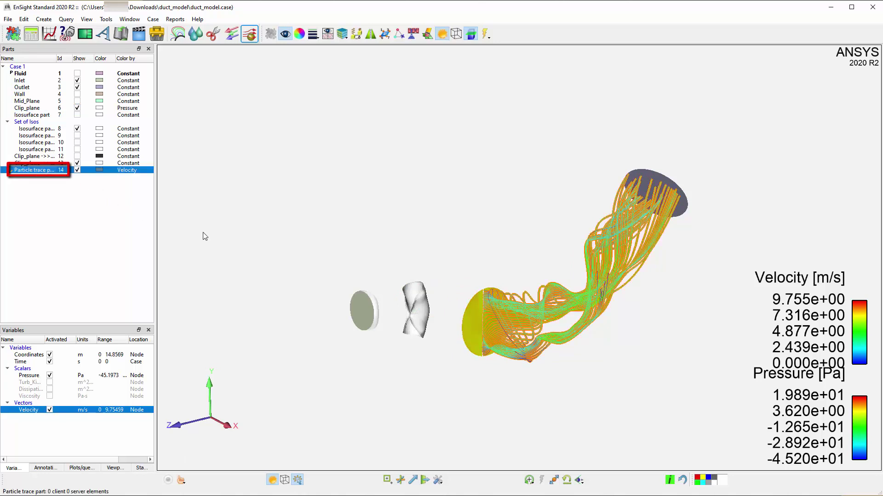